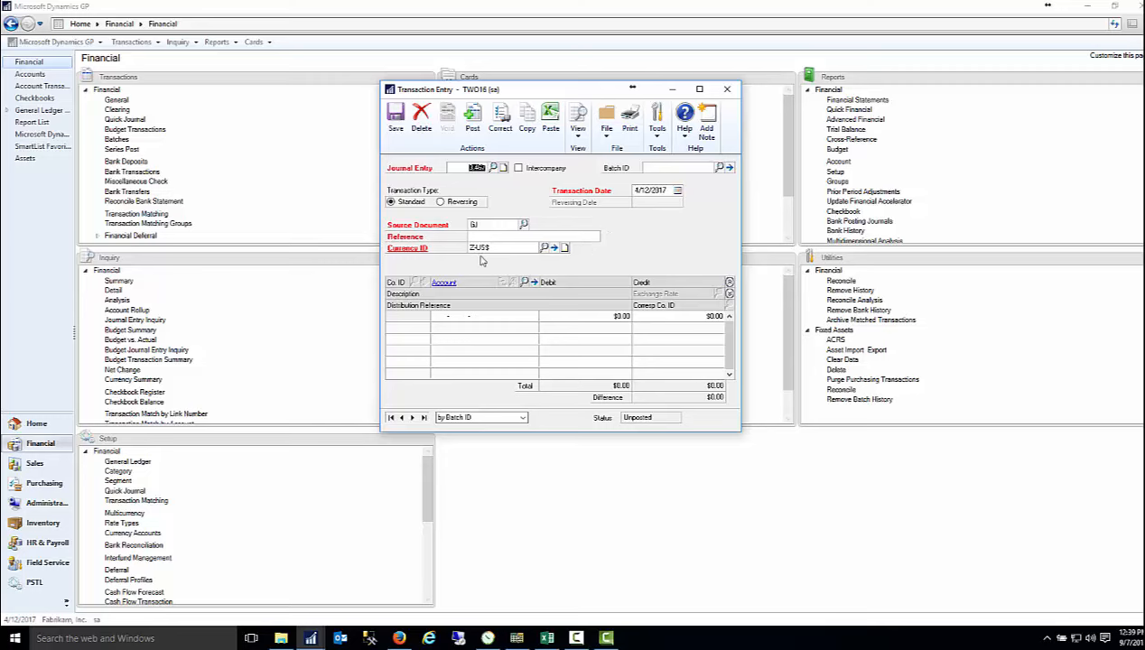
Step: Enter "ERP Consulting test excel" as the reference of the new journal entry
click(649, 191)
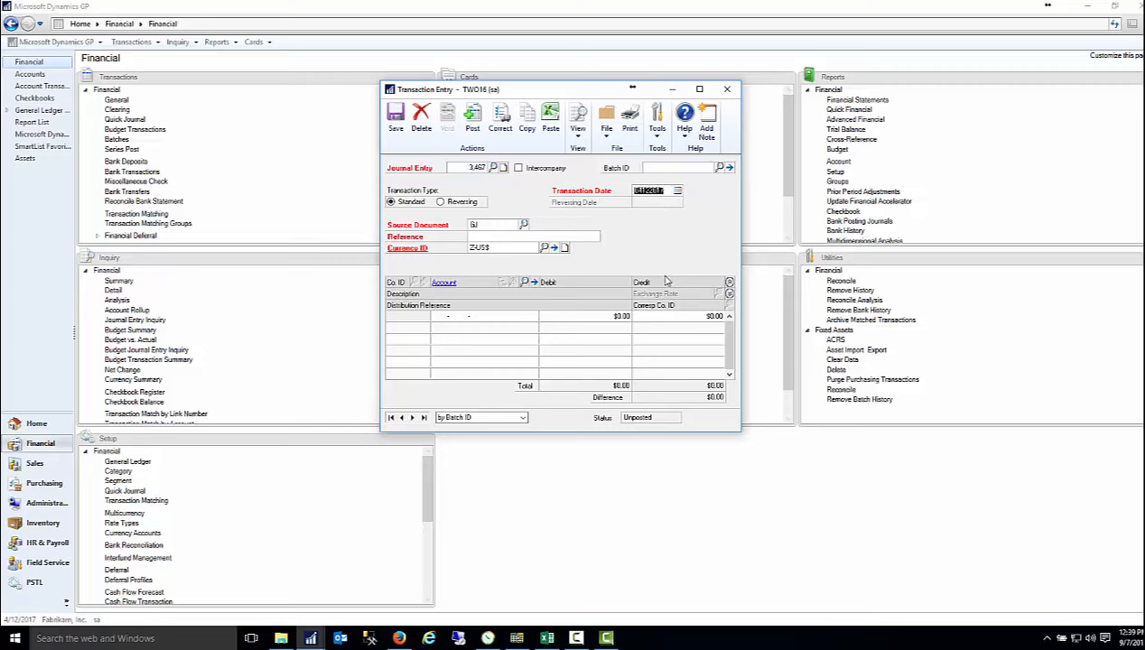
click(483, 224)
click(483, 236)
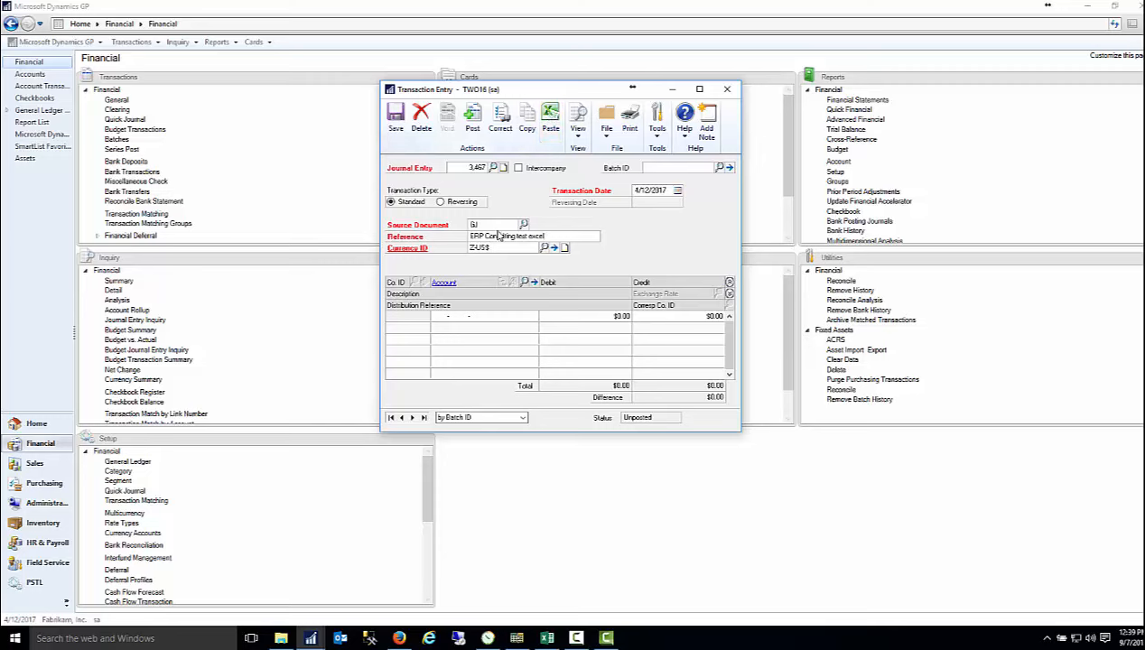
Step: Switch to the Excel workbook and copy the account data in A2:D75, leaving out the header row
click(547, 638)
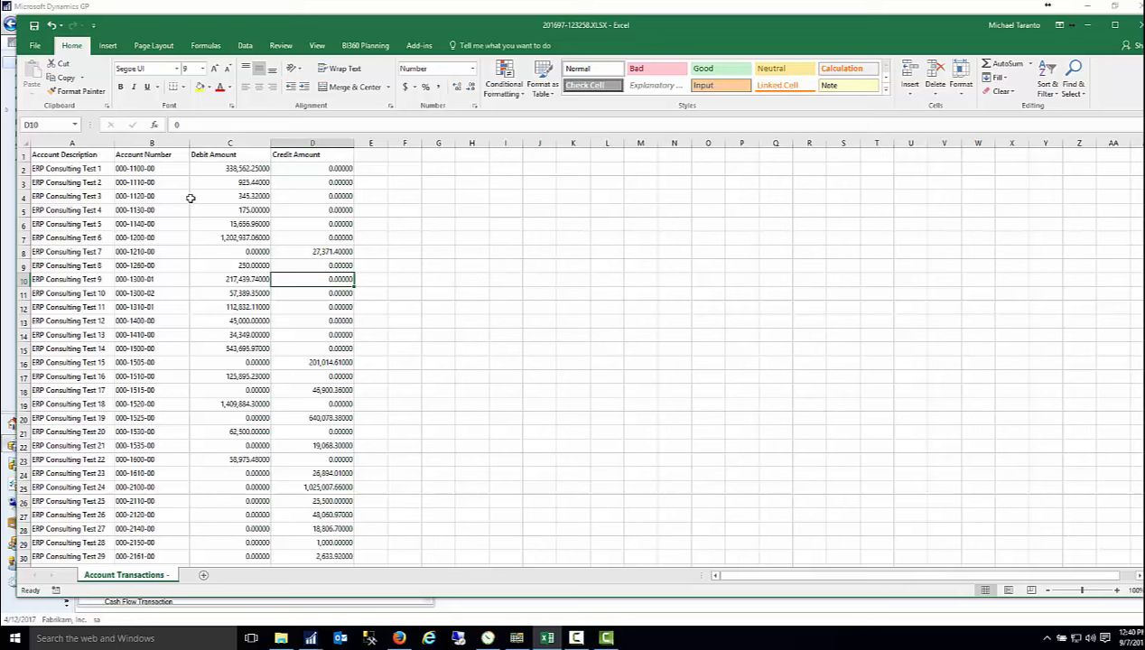
drag(47, 169, 323, 525)
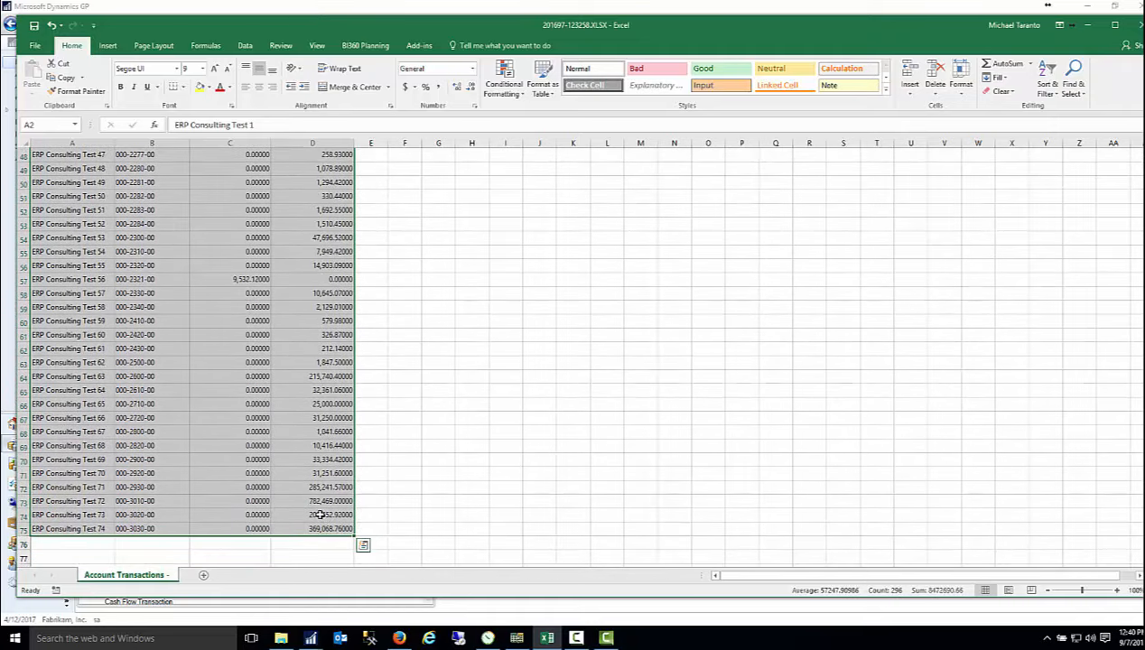
right_click(218, 317)
click(256, 336)
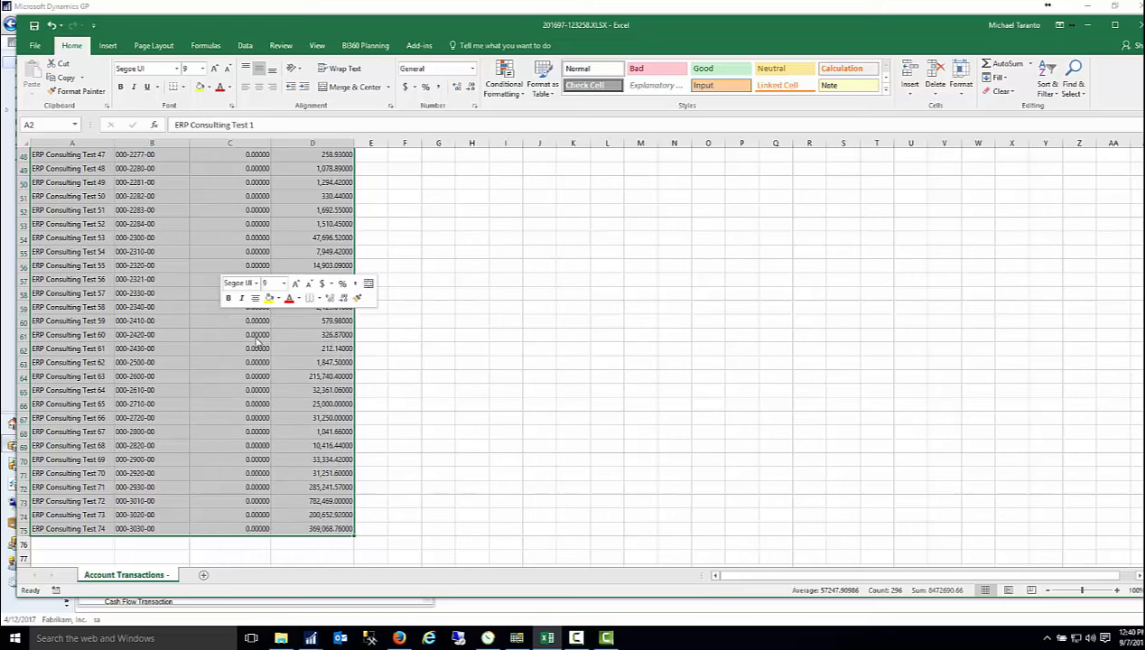
scroll(257, 340, up, 15)
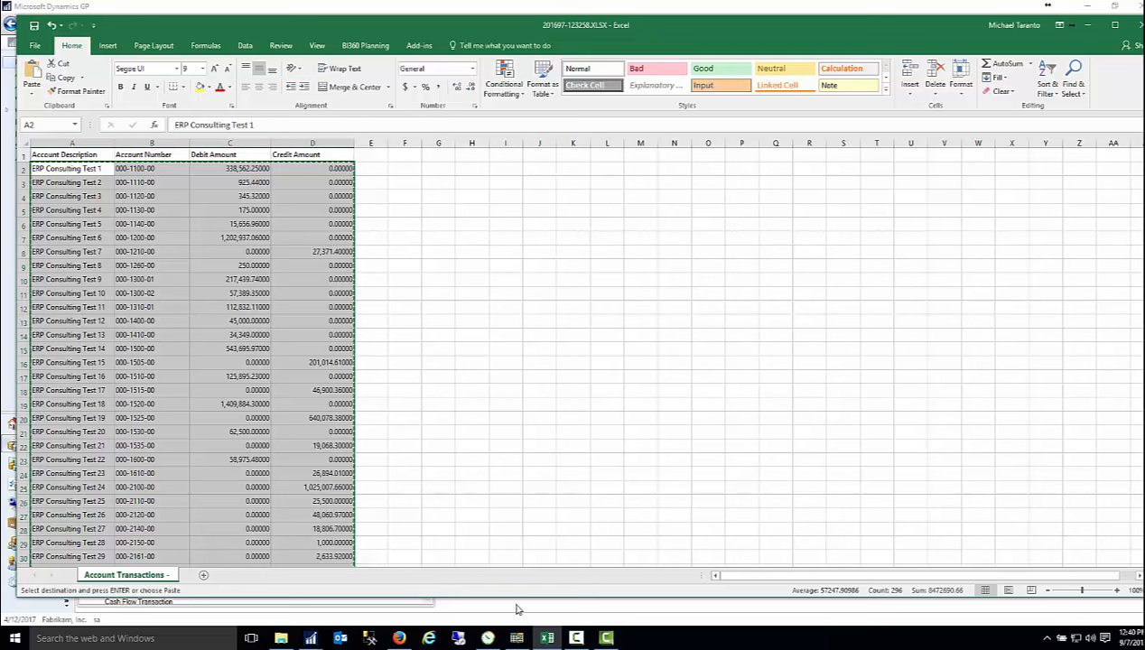
Step: Switch back to the Dynamics GP Transaction Entry window and paste the copied Excel rows into the journal entry
click(310, 638)
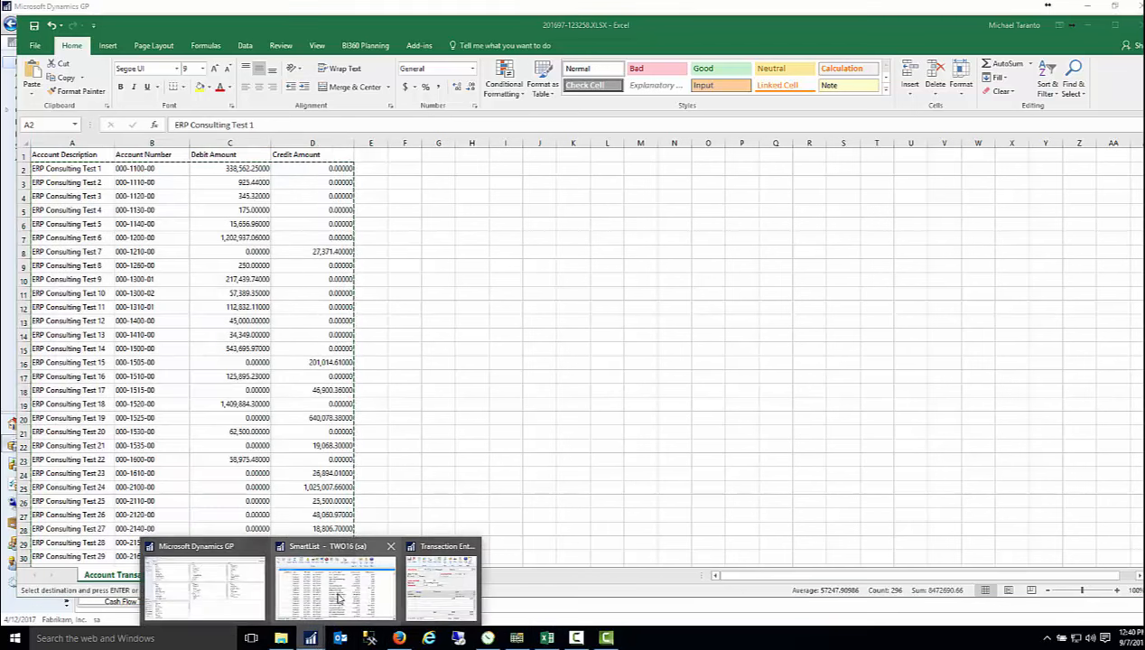
click(445, 581)
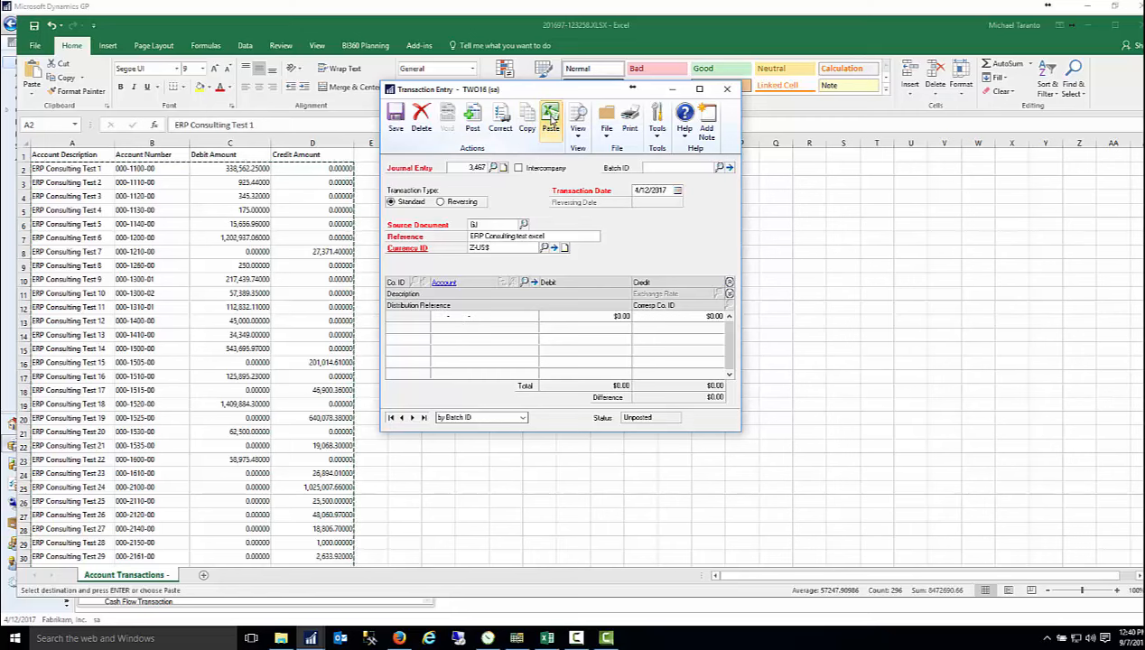
click(552, 114)
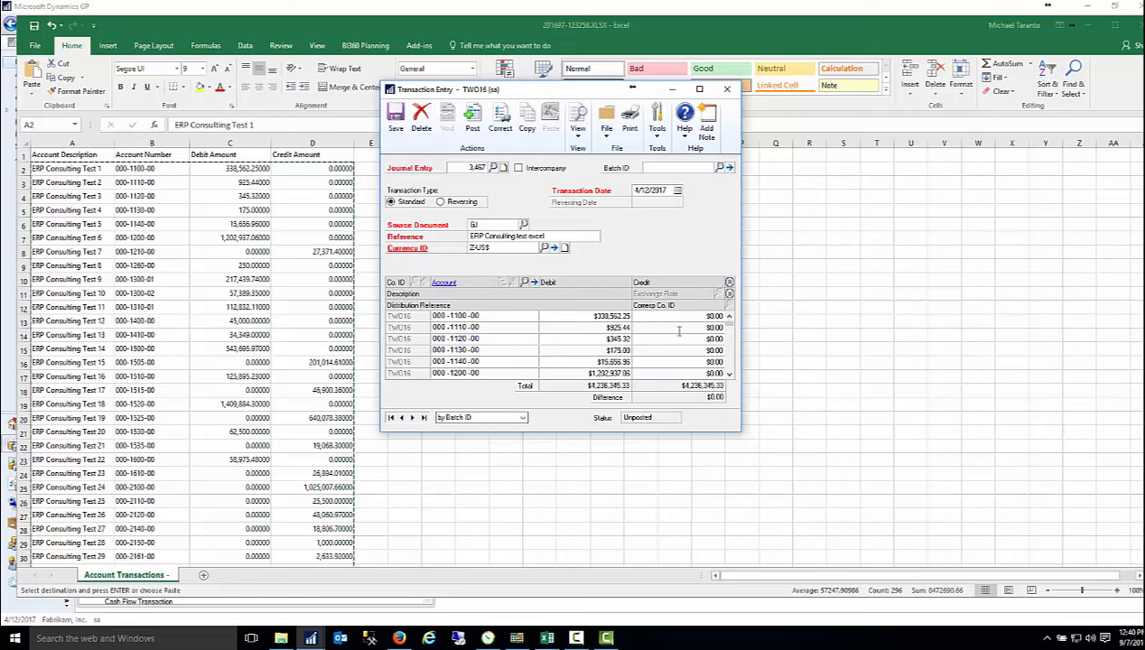
Step: Expand the distribution lines and check the account descriptions and distribution references of the first pasted lines
click(729, 295)
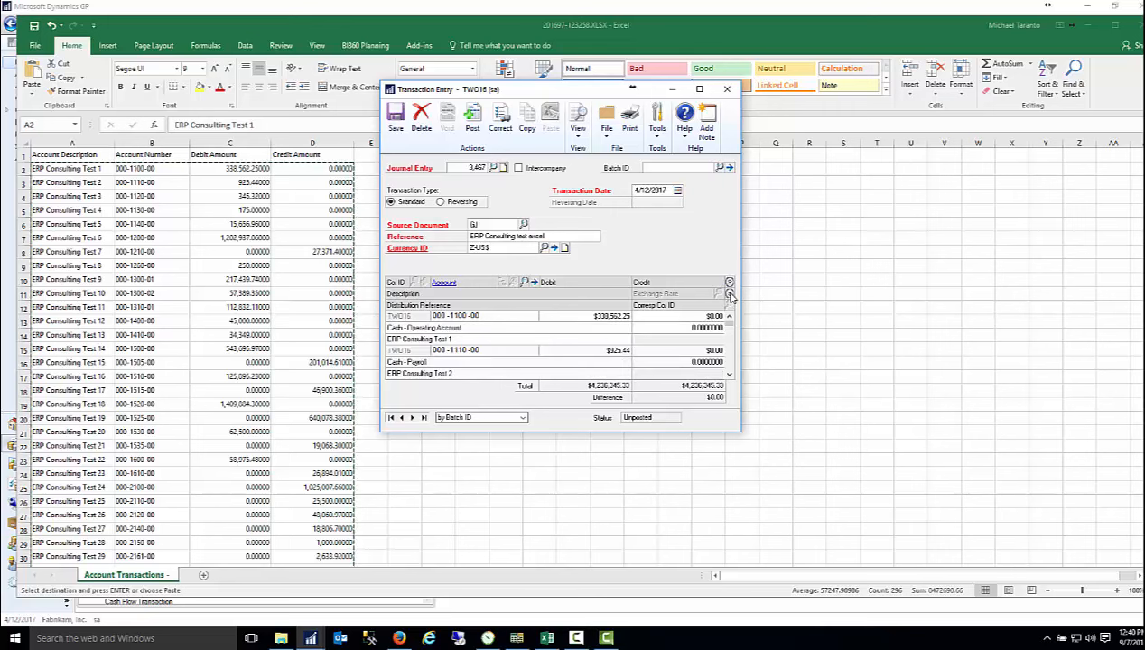
click(460, 338)
click(729, 375)
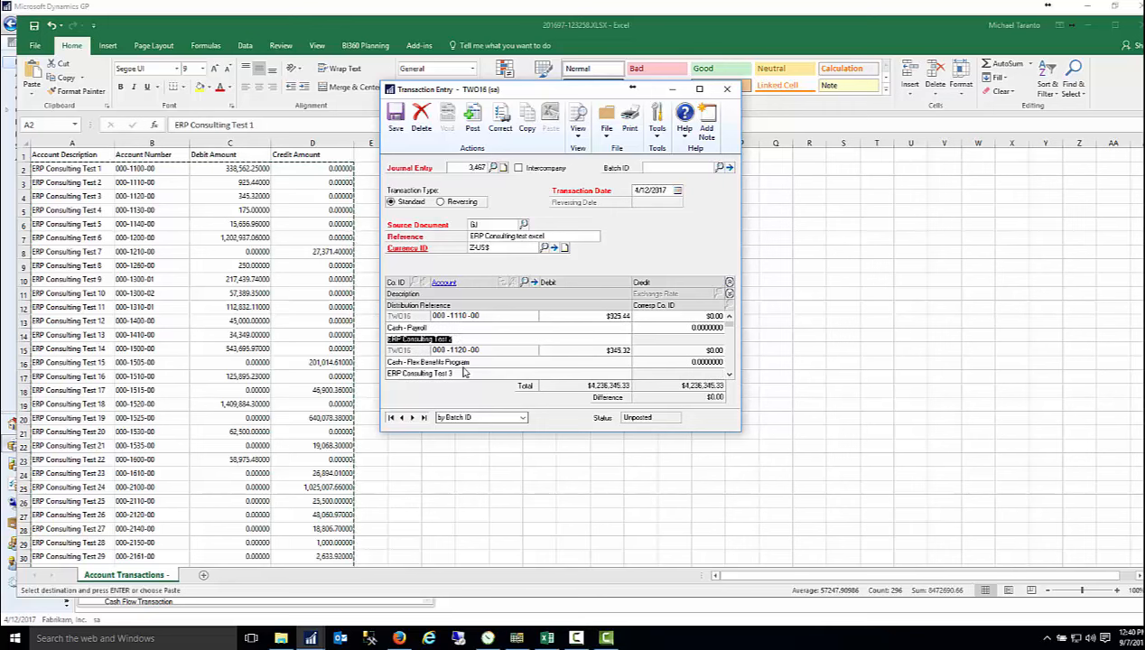
click(458, 372)
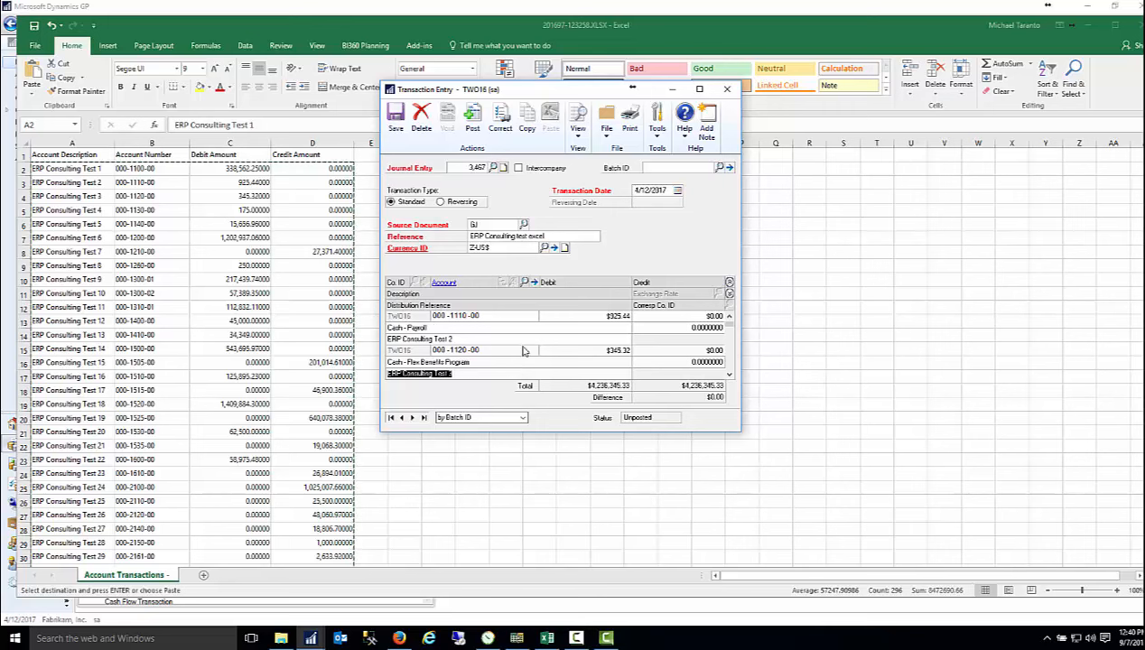
click(730, 318)
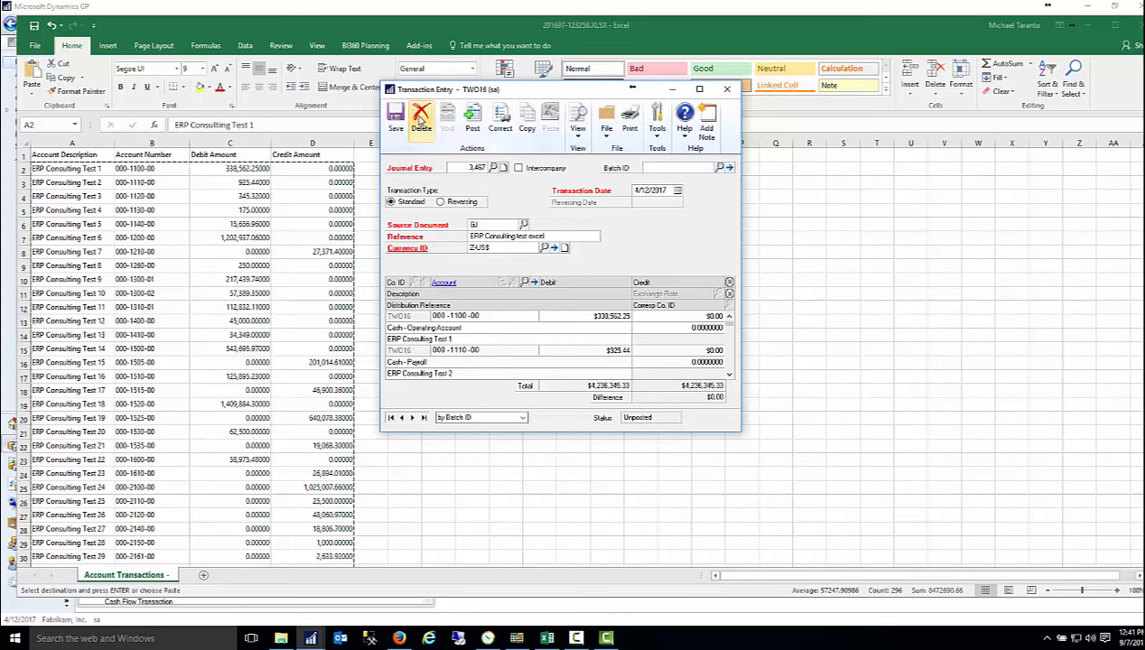
Step: Delete the pasted journal entry and return to the Excel workbook
click(420, 120)
click(553, 356)
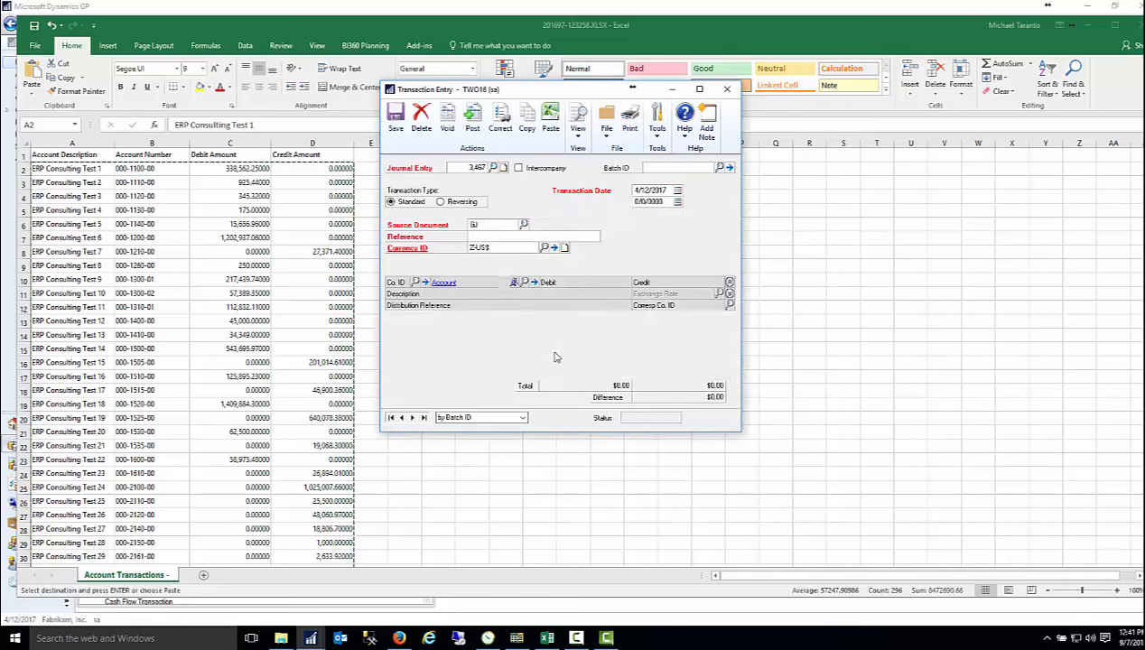
click(308, 329)
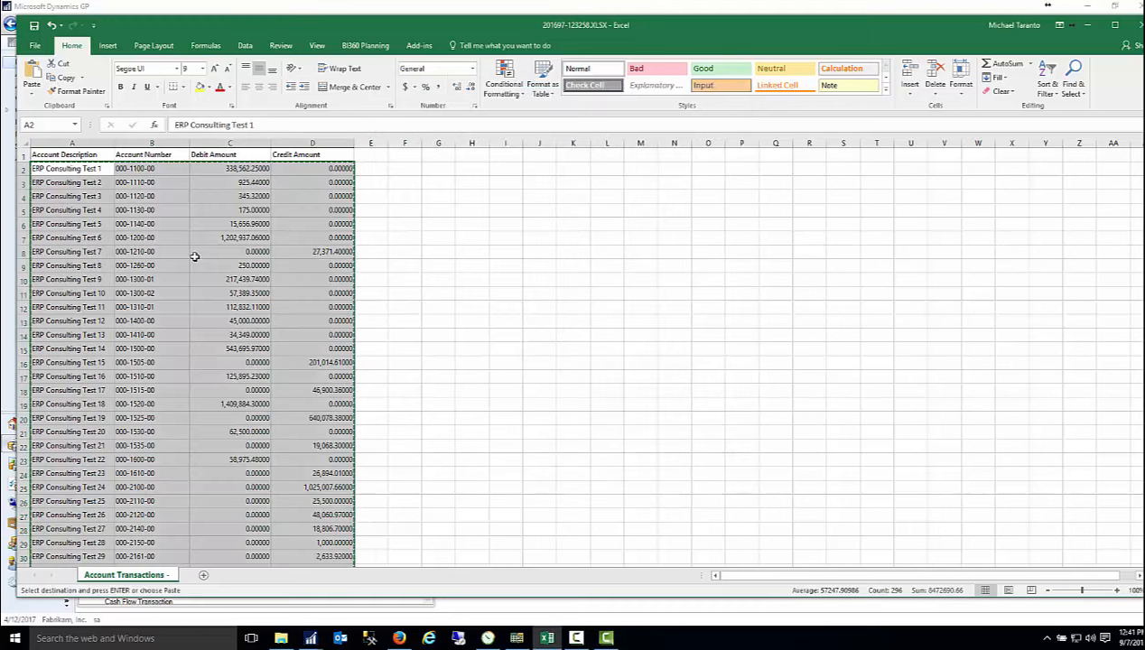
Step: Try to move the Account Description column by cutting it and inserting it before the Account Number column
click(79, 145)
right_click(80, 145)
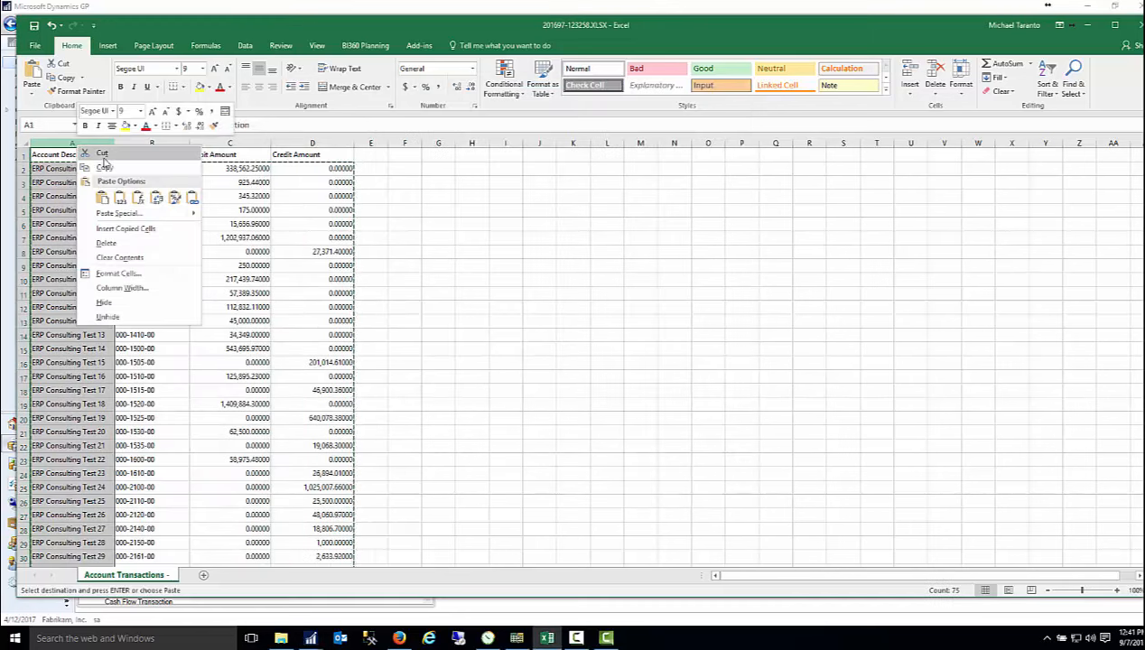
click(102, 154)
click(167, 144)
right_click(173, 144)
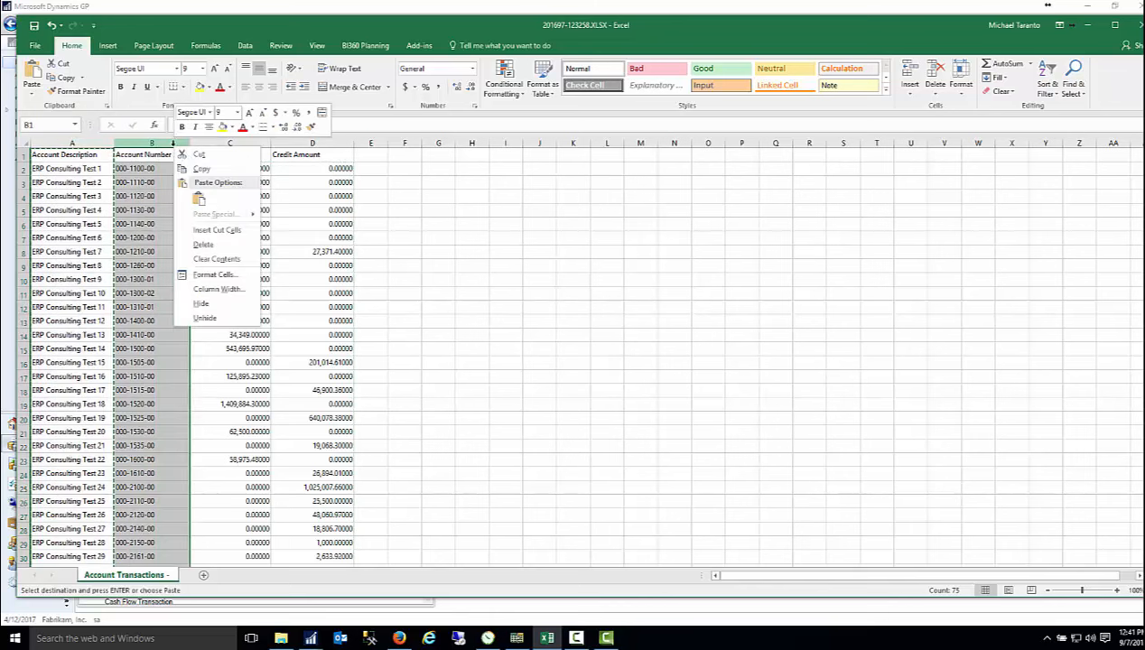
click(214, 231)
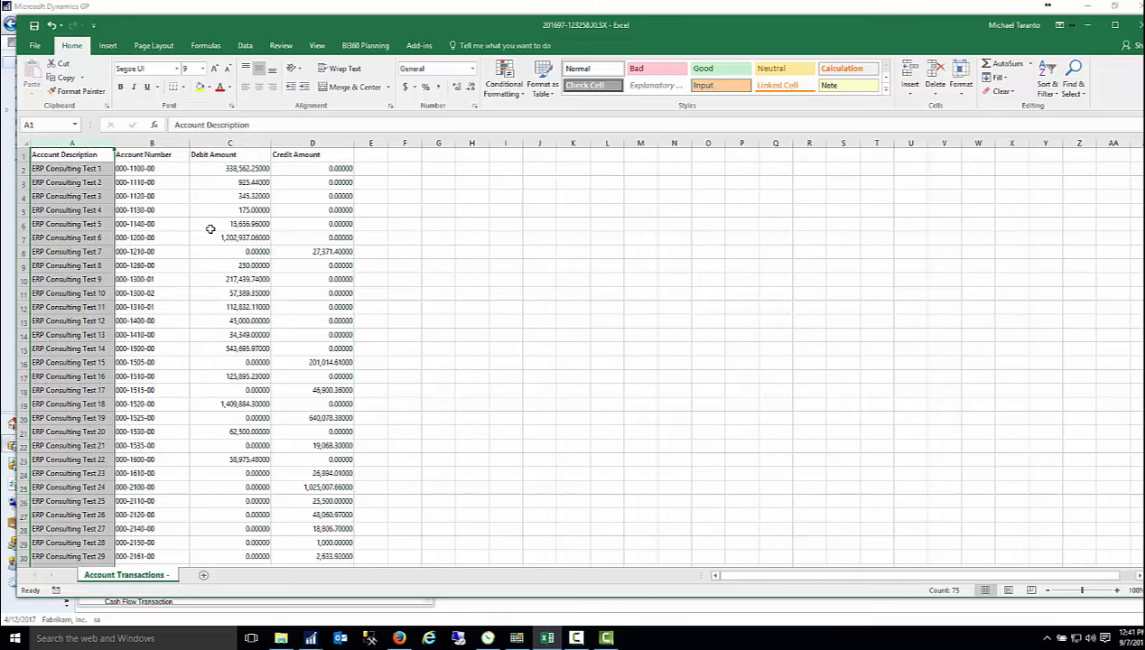
Step: Move the Account Description column between the Account Number and Debit Amount columns
right_click(89, 146)
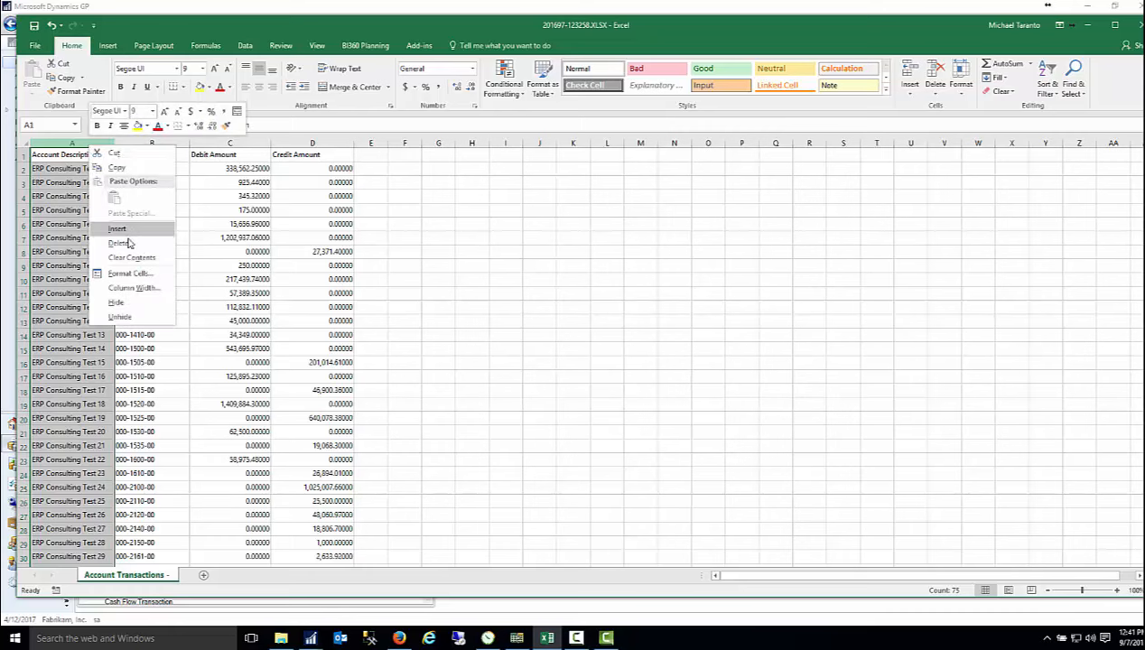
click(114, 153)
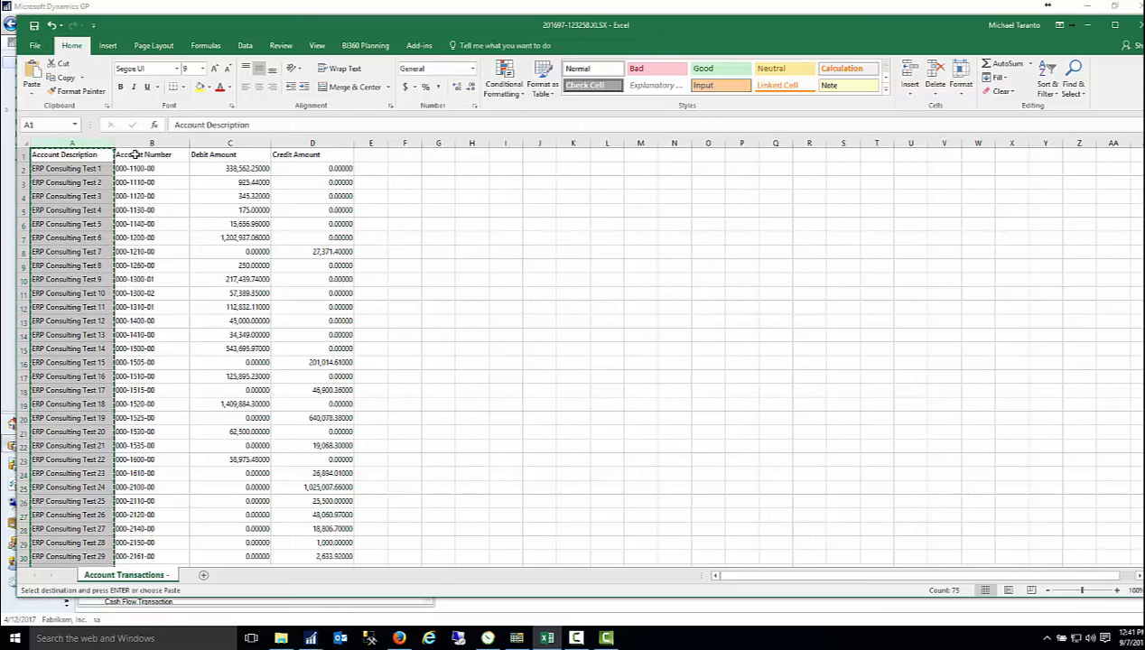
click(208, 144)
right_click(209, 148)
click(250, 227)
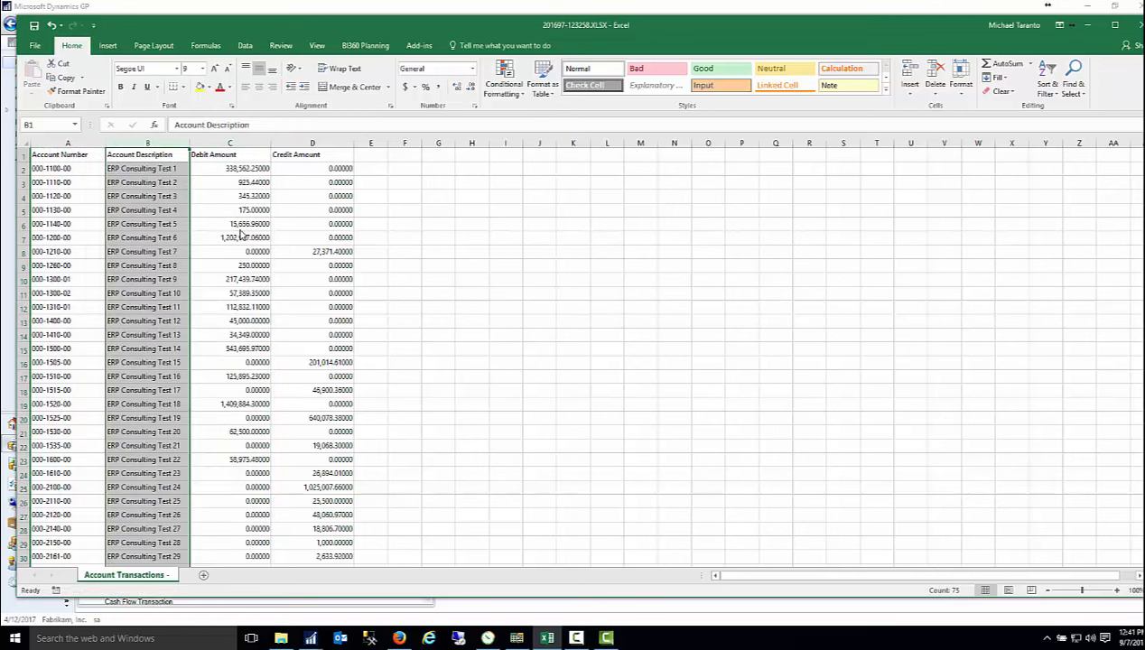
Step: Copy the rearranged data rows A2:D75, starting with account number 000-1100-00
drag(56, 169, 330, 543)
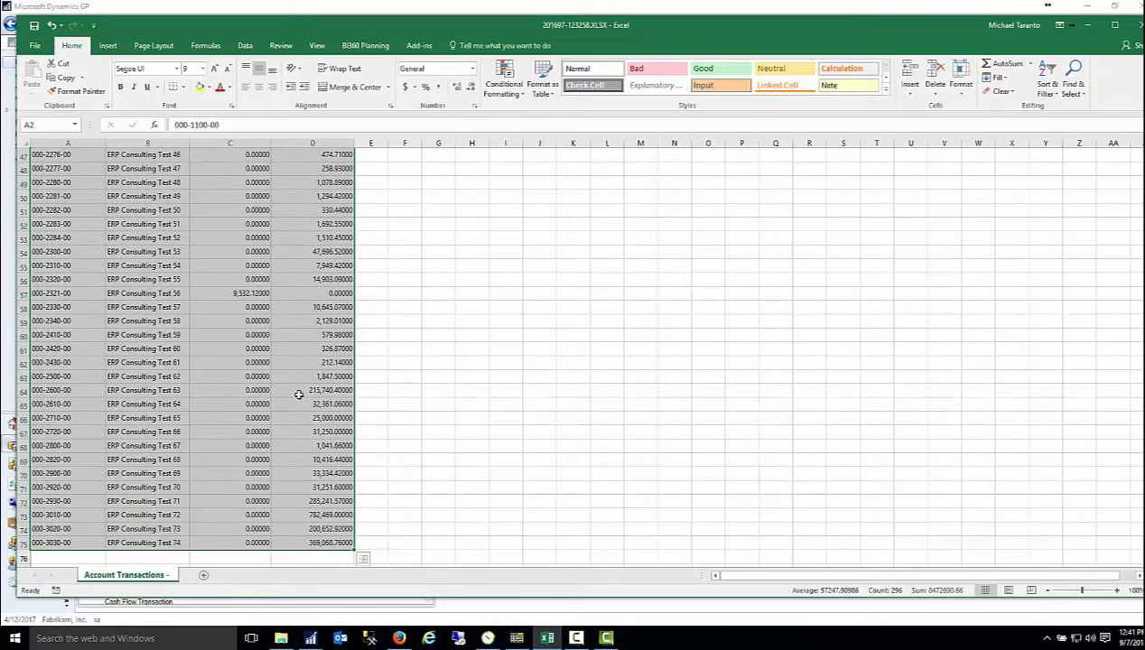
right_click(260, 307)
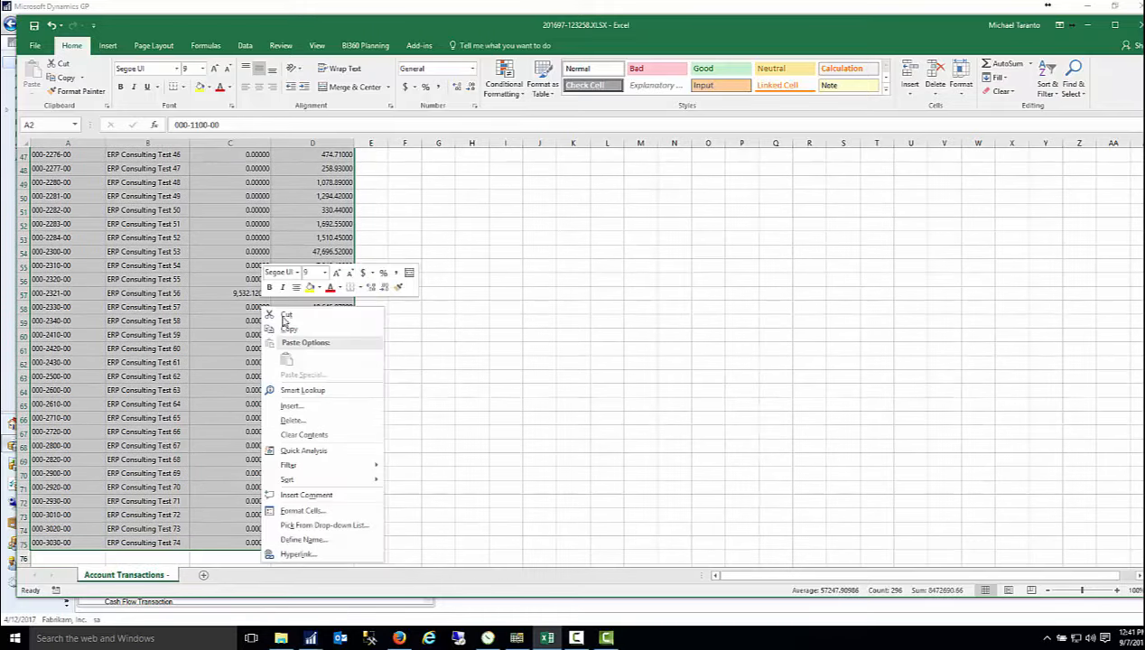
click(287, 327)
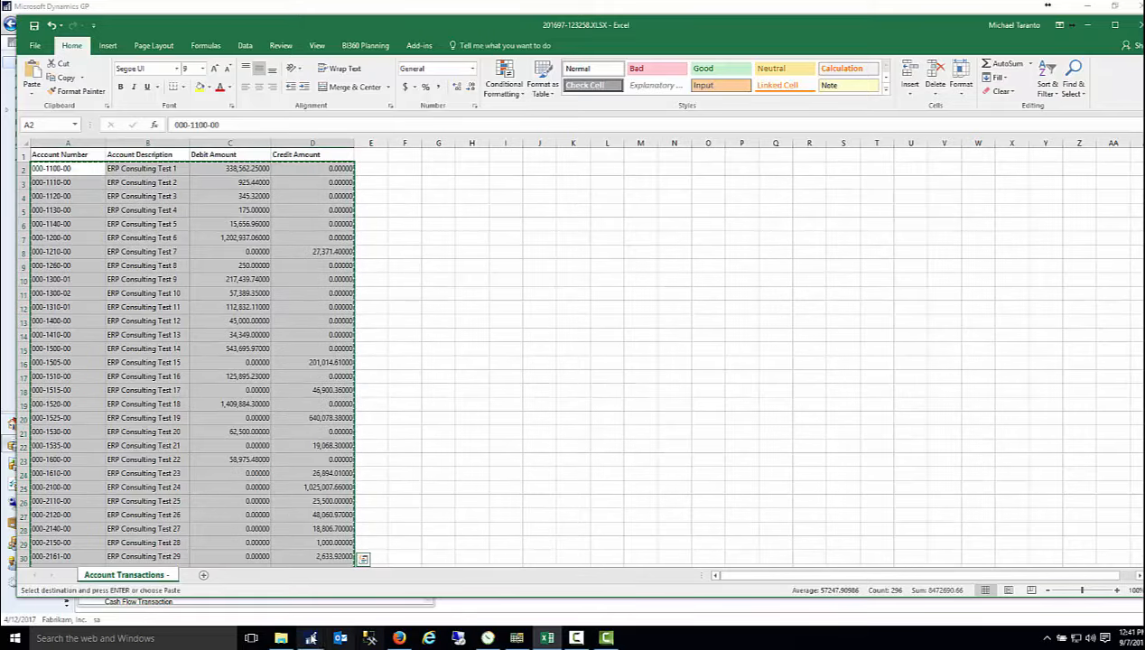
Step: Switch to the Dynamics GP Transaction Entry window, set the reference to "test" and try to paste the rearranged rows
mouse_move(460, 635)
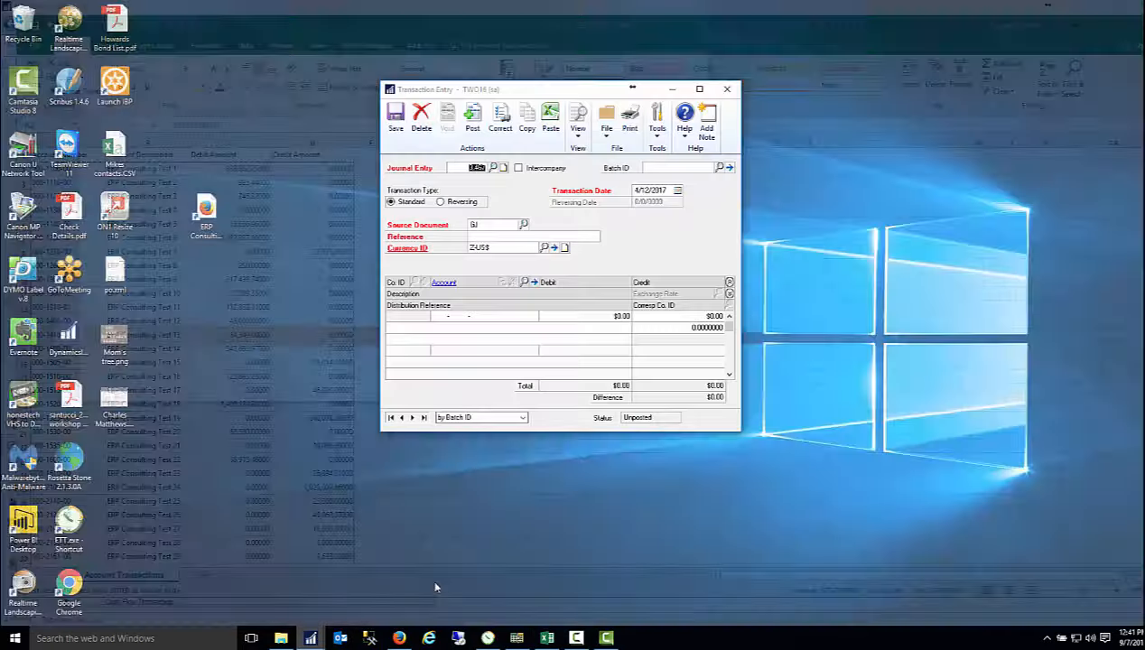
click(435, 588)
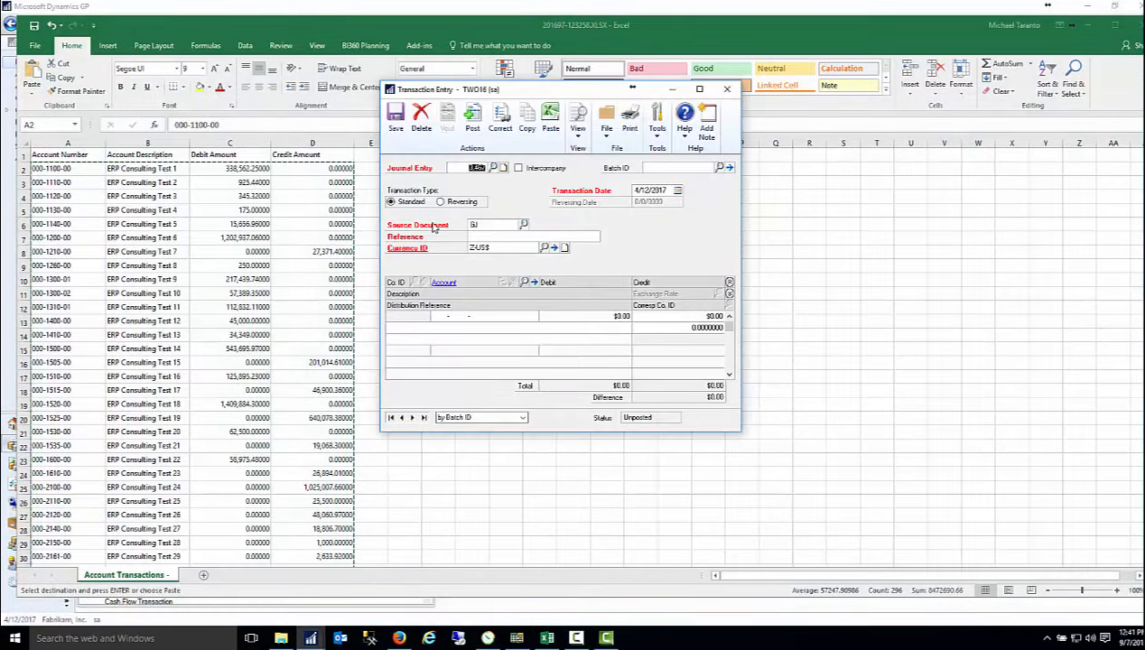
click(492, 236)
click(551, 118)
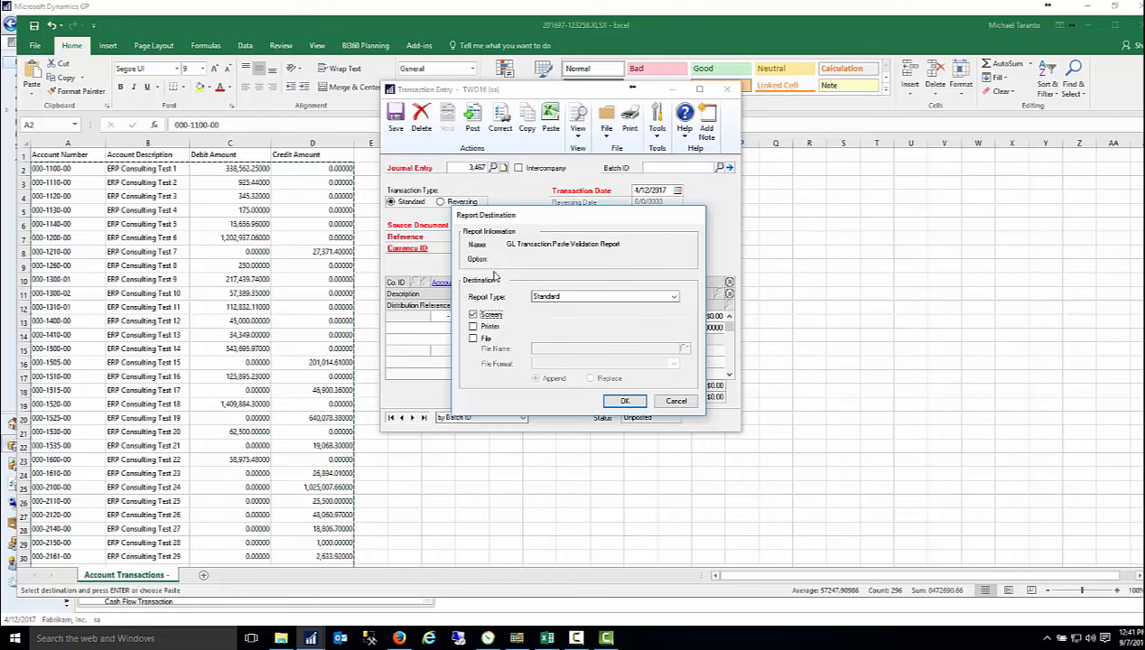
Step: Output the GL Transaction Paste Validation Report to the screen, review its line errors and close it
click(623, 401)
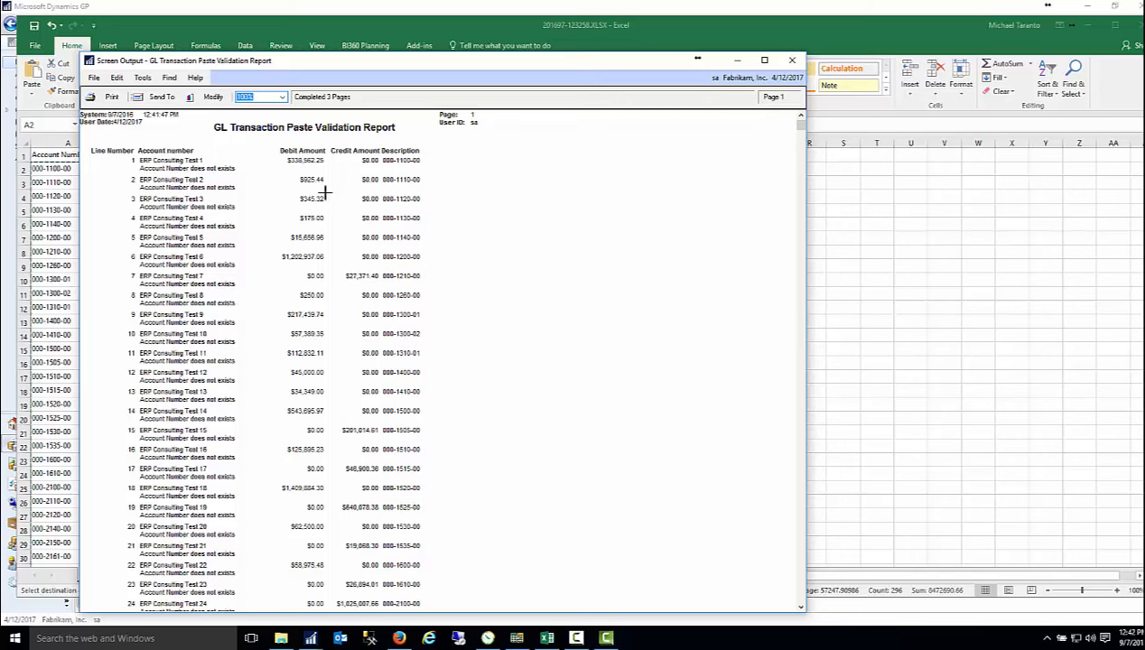
click(792, 61)
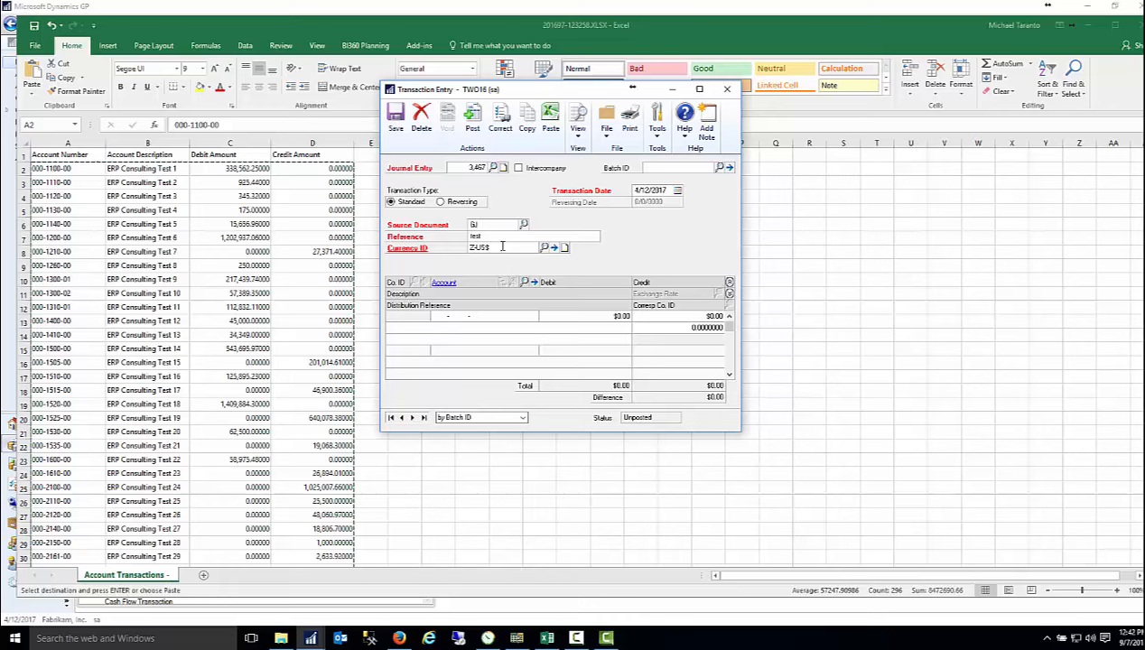